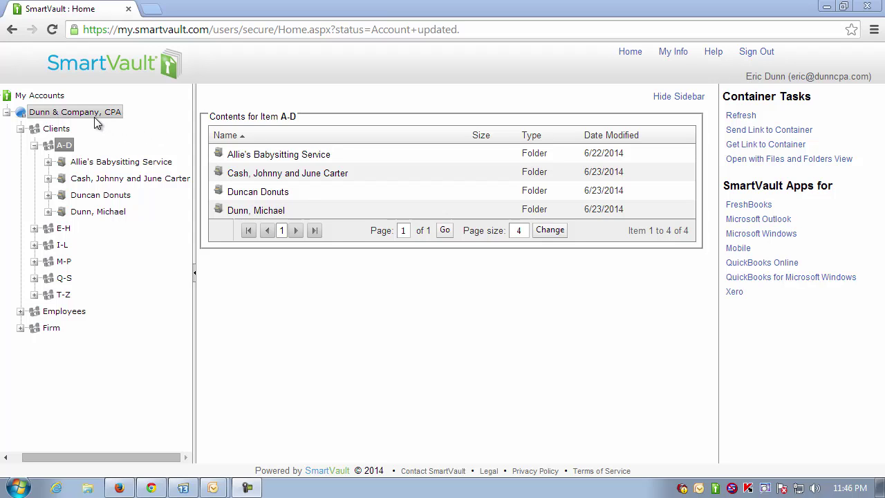
# Step: Select the Dunn & Company, CPA account and open its dashboard in a new tab
pyautogui.click(75, 112)
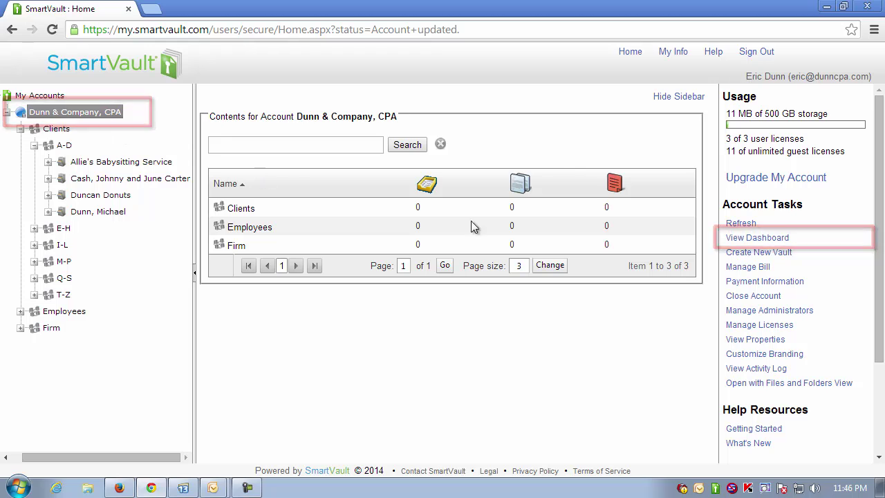
pyautogui.click(774, 243)
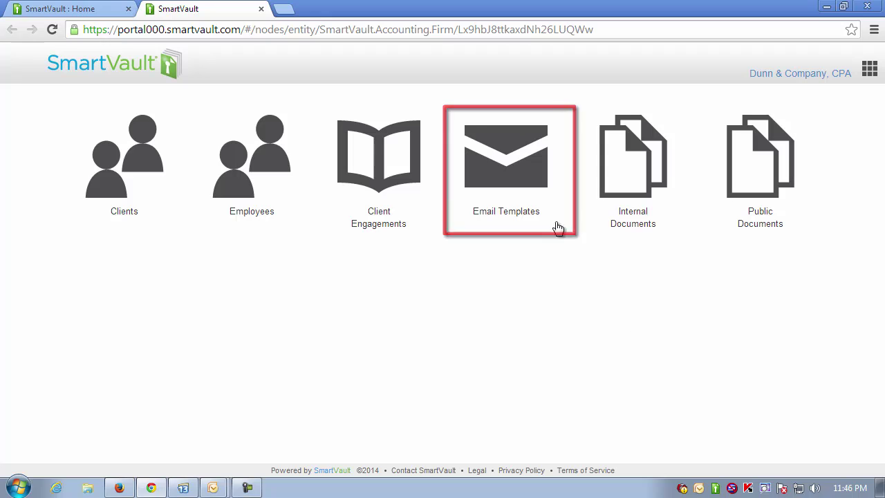
# Step: Open the Tax Return template from Email Templates and scroll its merge-field list
pyautogui.click(505, 173)
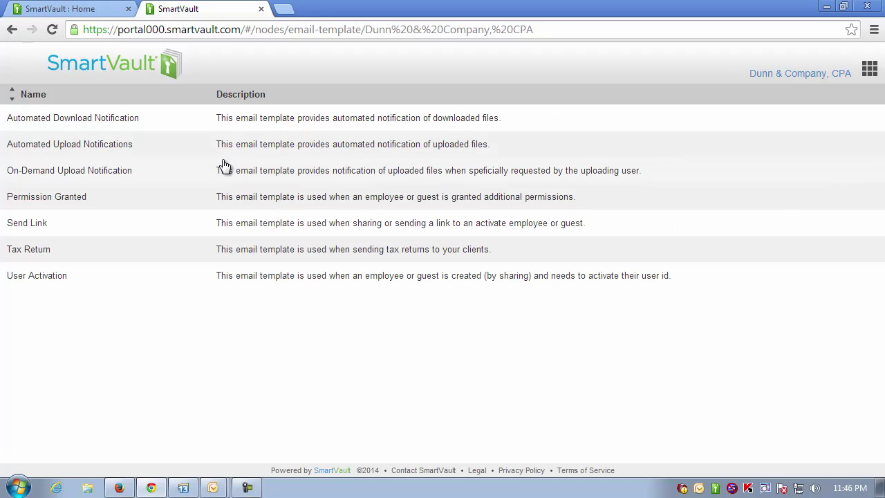
pyautogui.click(29, 250)
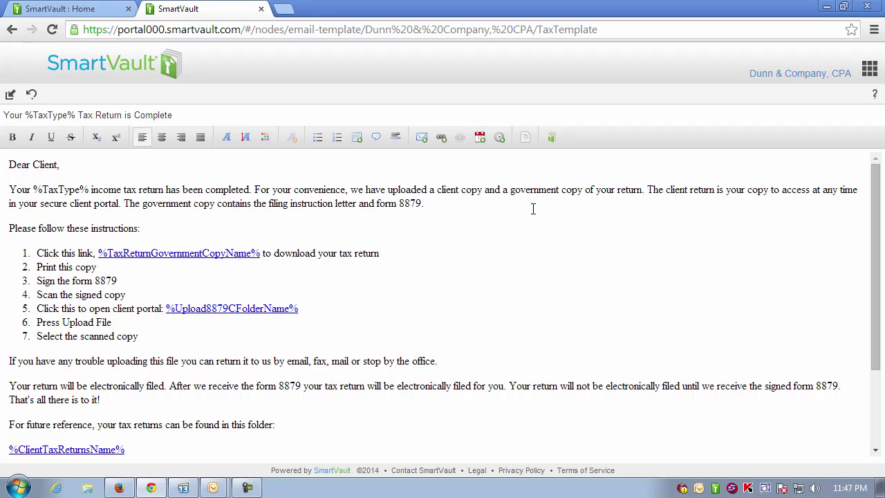
pyautogui.click(553, 140)
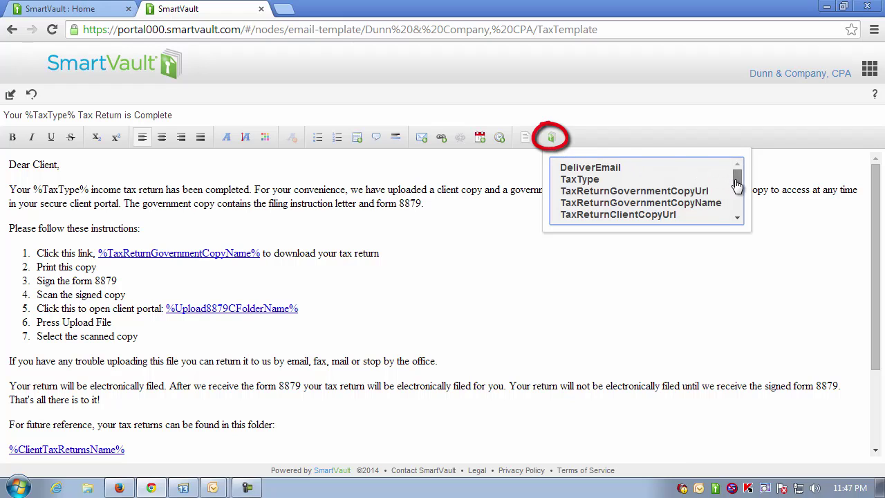
pyautogui.moveTo(737, 181)
pyautogui.mouseDown()
pyautogui.moveTo(737, 213)
pyautogui.moveTo(737, 184)
pyautogui.mouseUp()
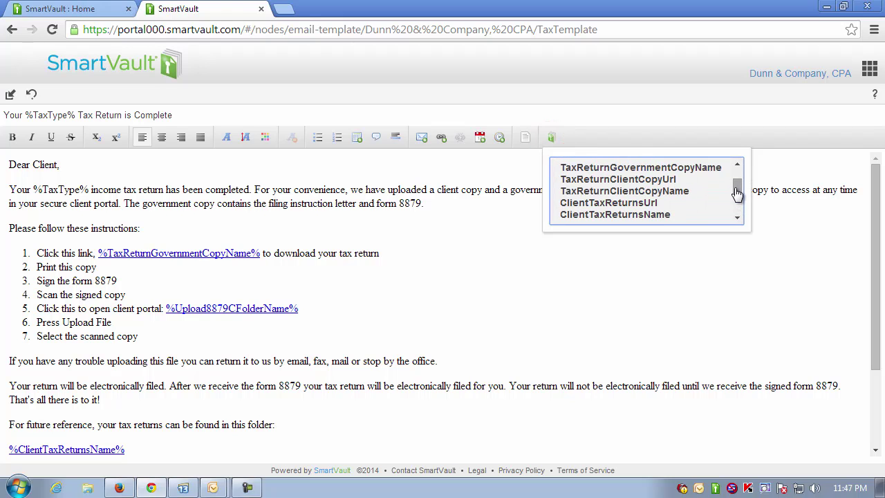
# Step: Close the merge-field dropdown and leave the TaxTemplate editor for the template list
pyautogui.click(418, 222)
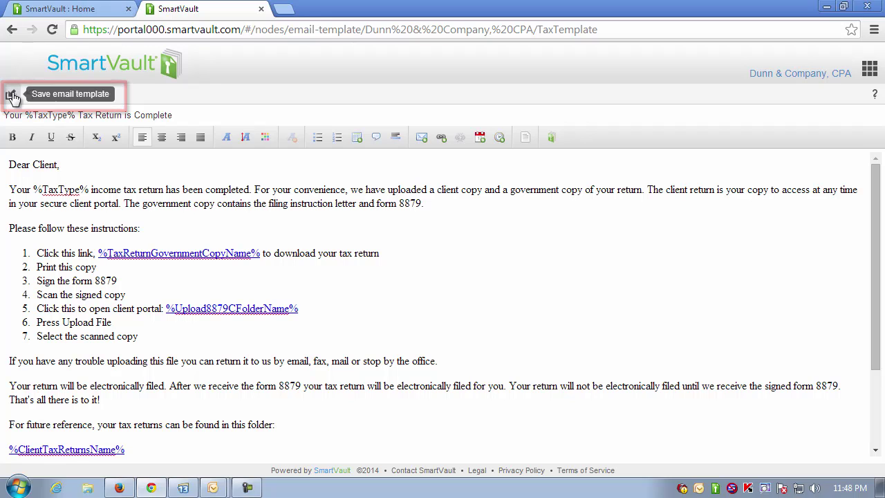
pyautogui.click(10, 31)
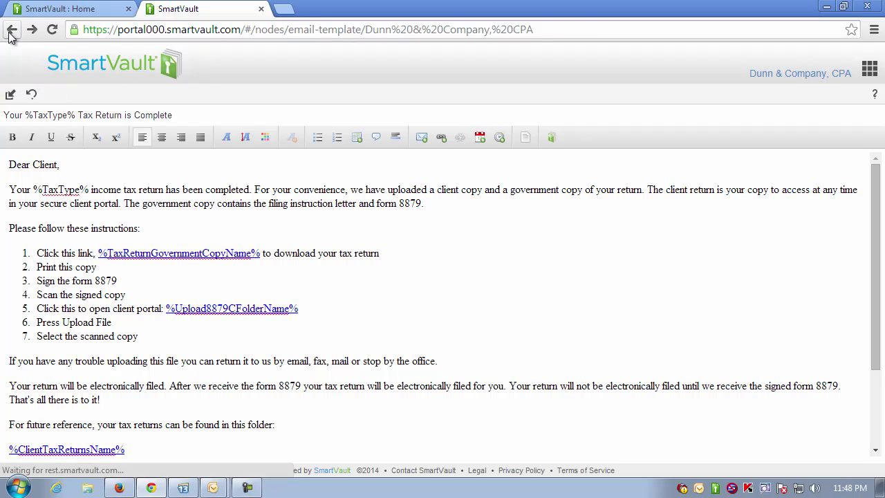
# Step: Return to the firm dashboard and open Client Engagements, listing seven 2013 tax engagements
pyautogui.click(10, 31)
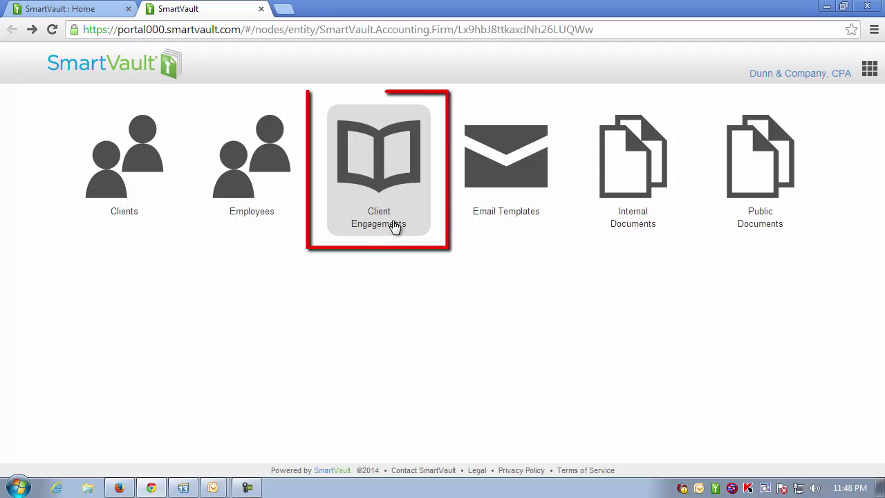
pyautogui.click(378, 182)
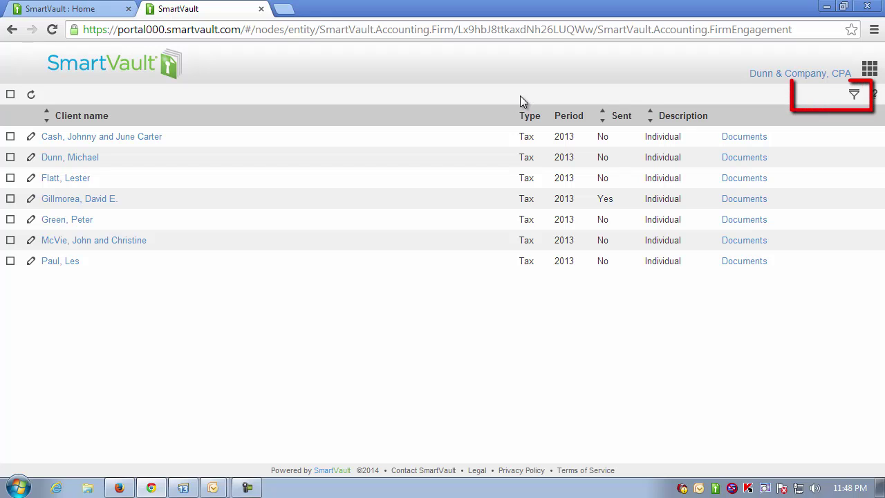
# Step: Filter engagements to Government and Client tax return prepared with Sent to client set to No
pyautogui.click(855, 95)
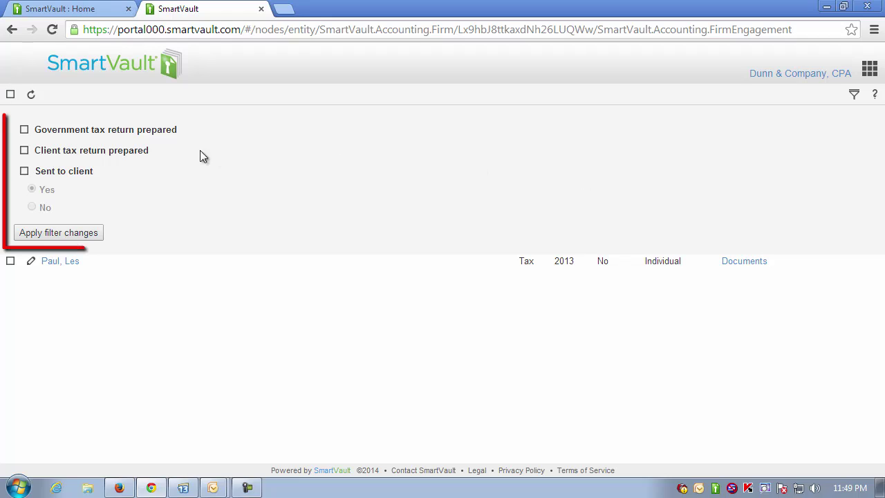
pyautogui.click(25, 131)
pyautogui.click(24, 151)
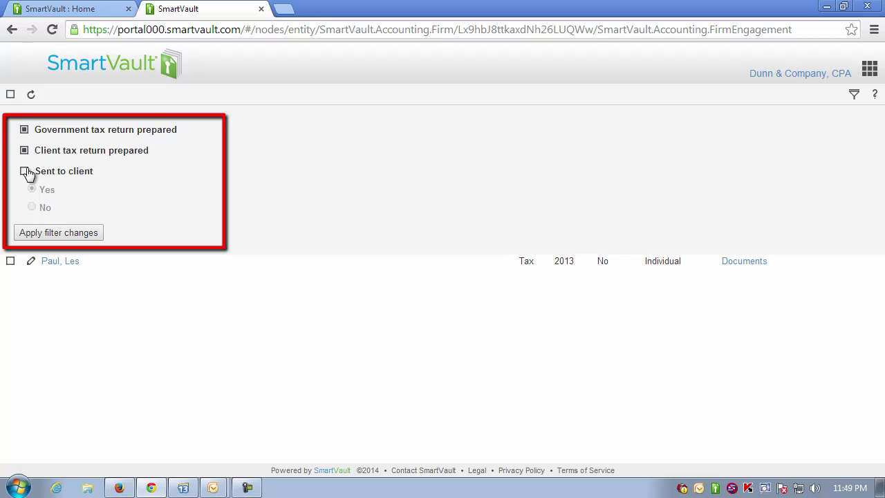
pyautogui.click(25, 172)
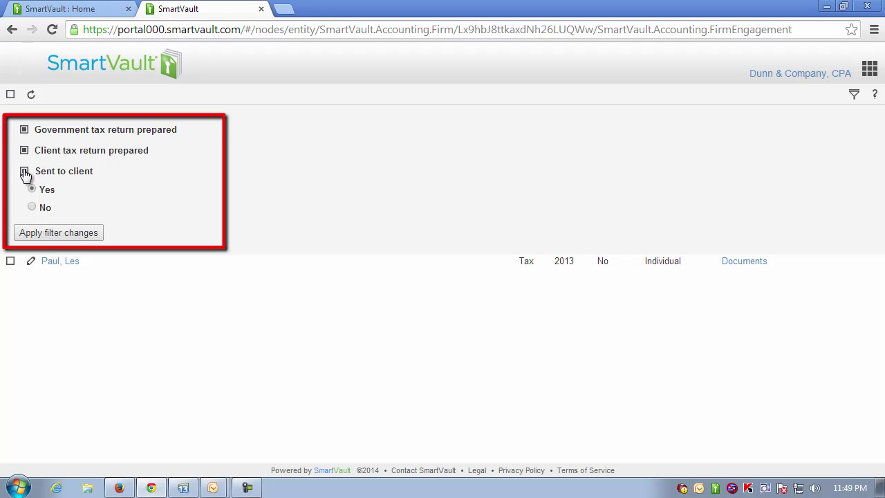
pyautogui.click(32, 207)
pyautogui.click(85, 233)
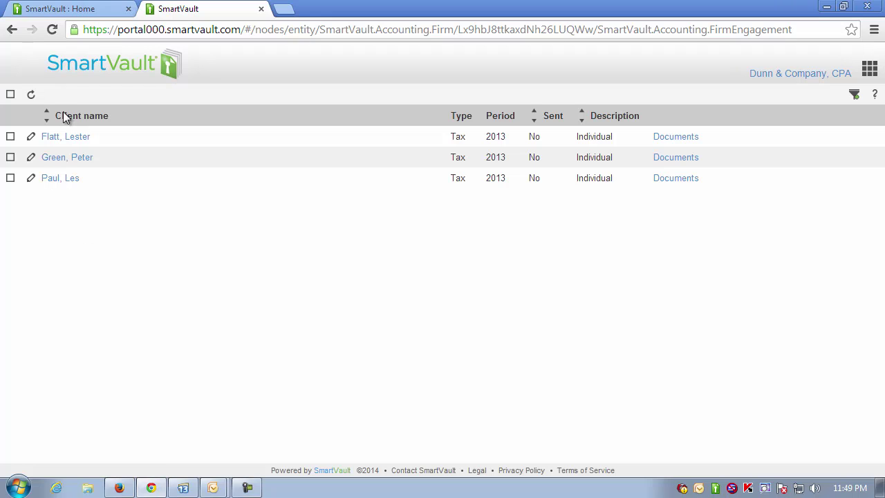
# Step: Select only the last of the three filtered engagements and email that client the tax notice
pyautogui.click(10, 95)
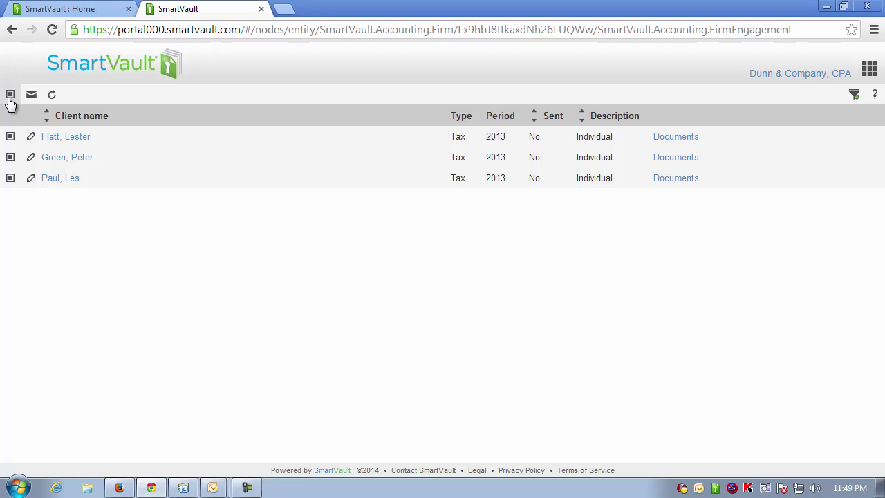
pyautogui.click(10, 95)
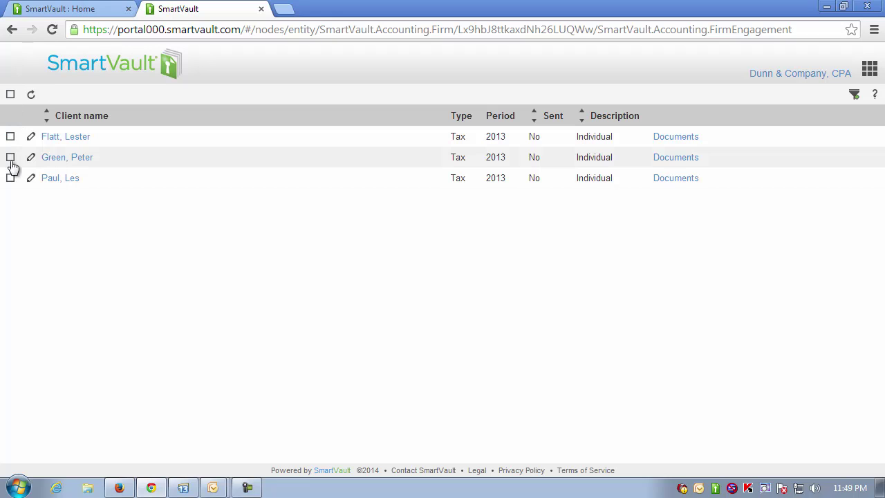
pyautogui.click(10, 178)
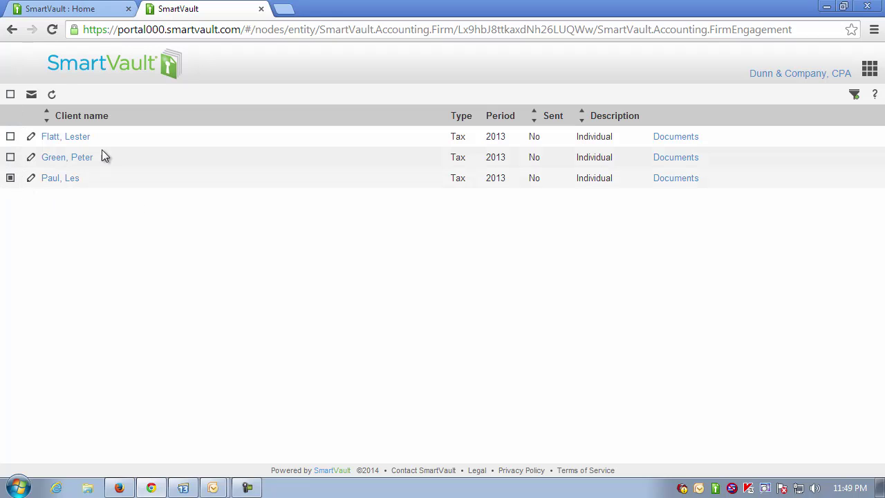
pyautogui.click(32, 95)
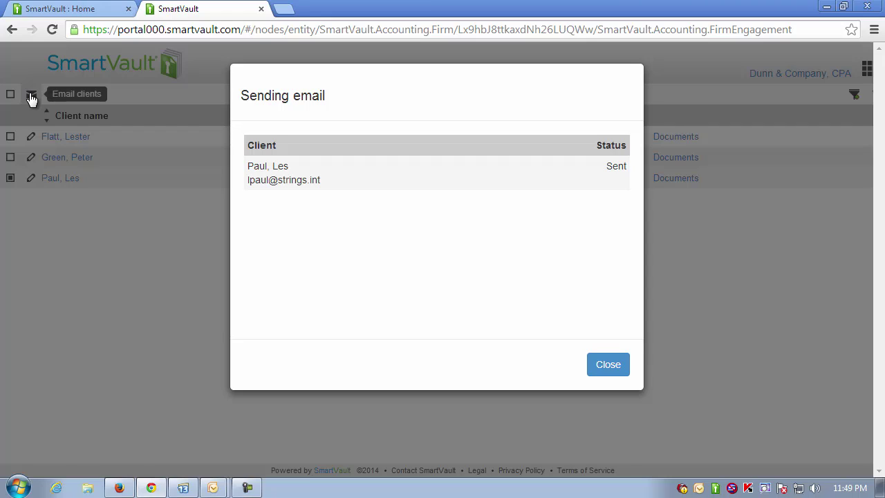
pyautogui.click(617, 369)
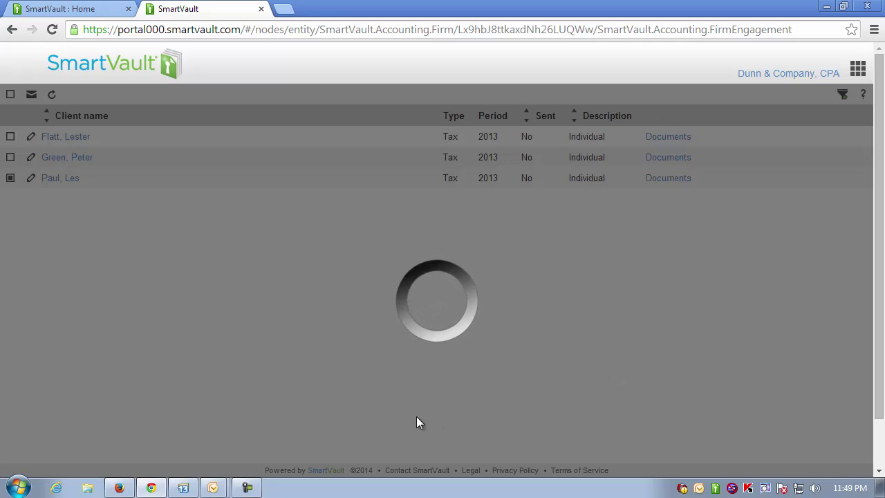
# Step: In Outlook, run Send/Receive and open the 'Your Individual Tax Return is Complete' email
pyautogui.moveTo(212, 484)
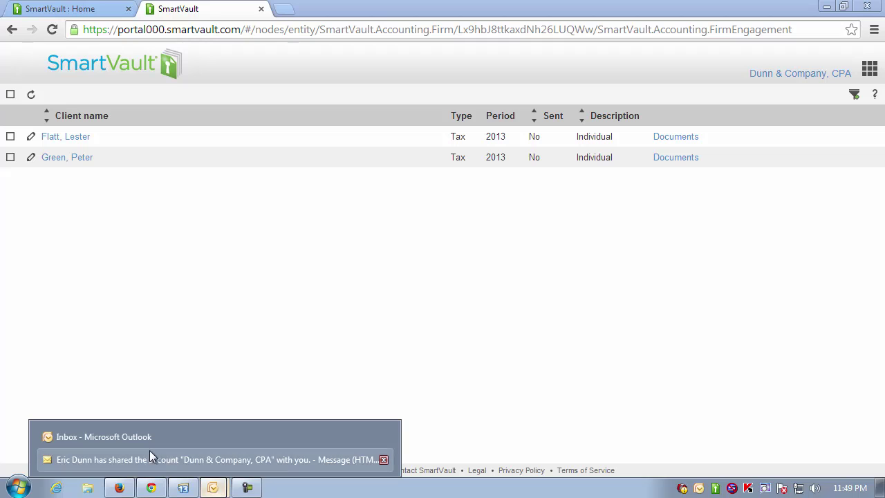
pyautogui.click(129, 439)
pyautogui.click(427, 96)
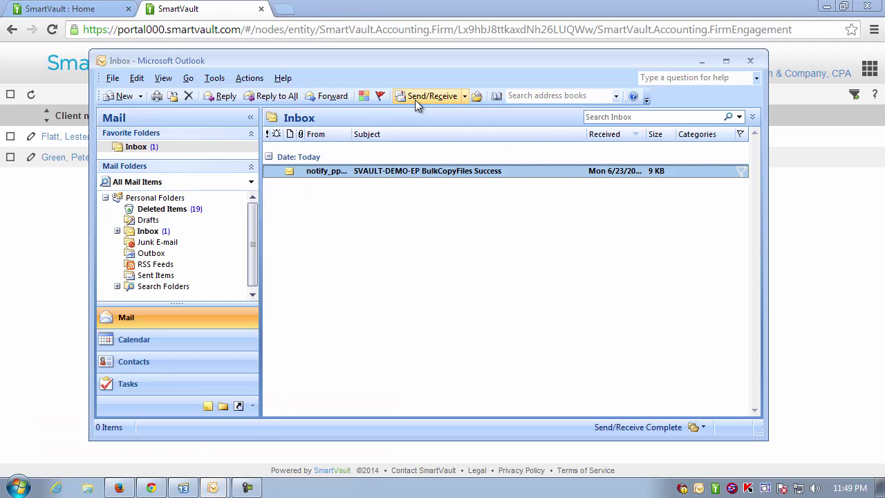
pyautogui.click(422, 97)
pyautogui.click(386, 185)
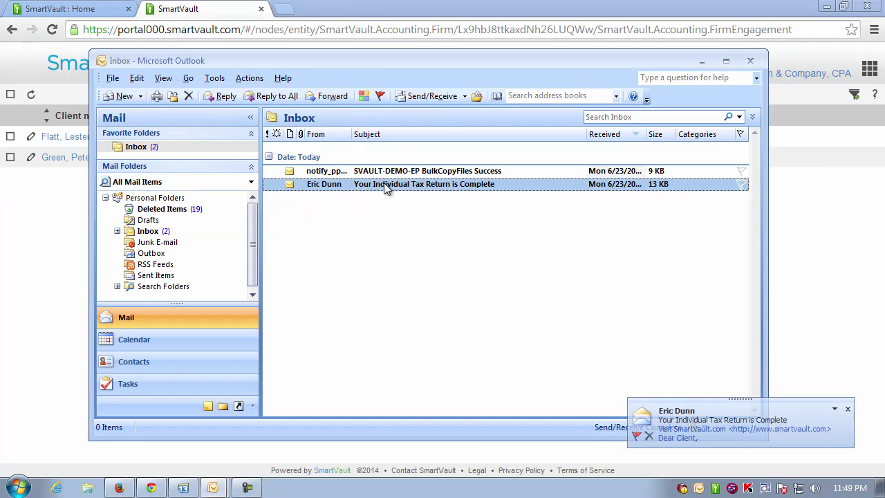
pyautogui.doubleClick(336, 187)
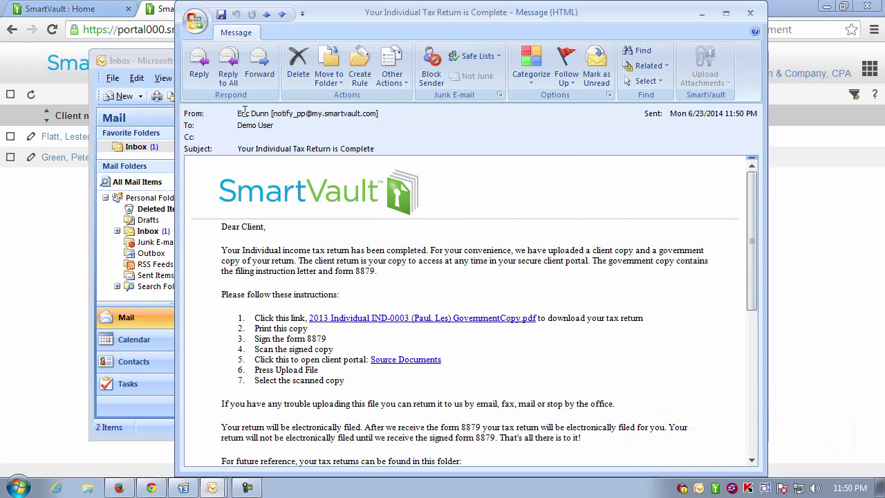
# Step: Follow the GovernmentCopy.pdf link in step 1 of the email to SmartVault's sign-in page
pyautogui.moveTo(527, 19); pyautogui.dragTo(496, 25)
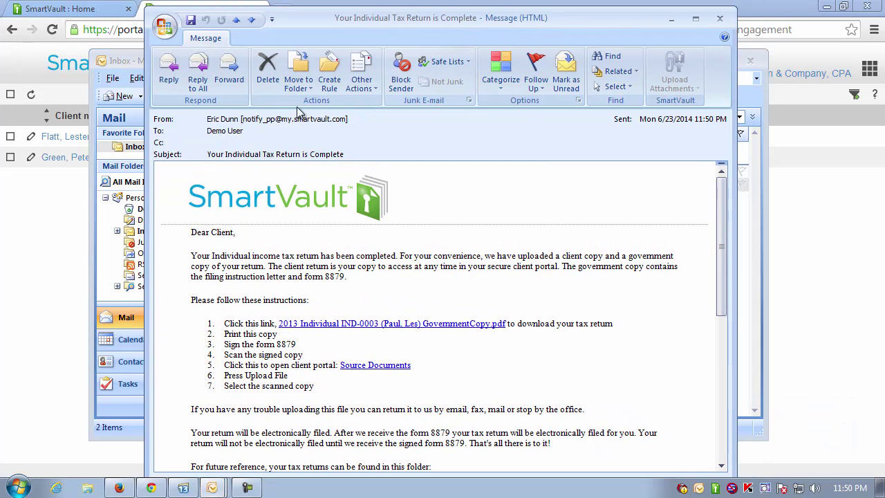
pyautogui.moveTo(359, 18); pyautogui.dragTo(389, 14)
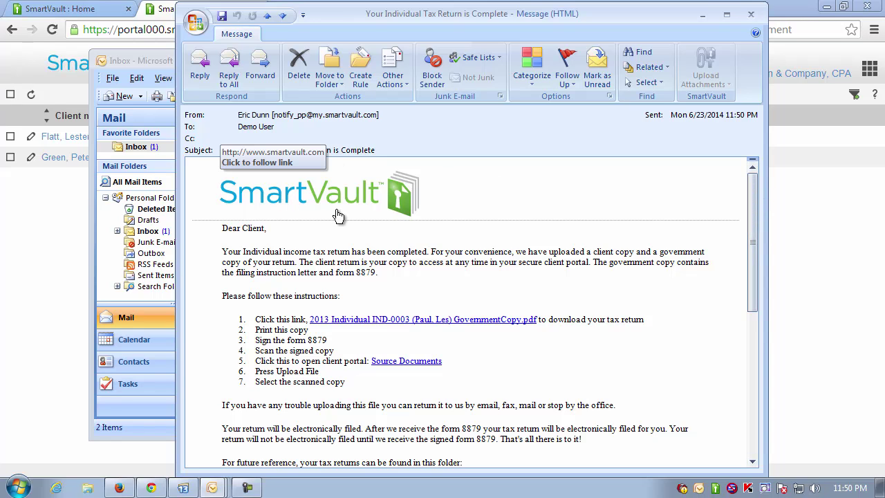
pyautogui.moveTo(753, 197)
pyautogui.mouseDown()
pyautogui.moveTo(751, 258)
pyautogui.moveTo(751, 187)
pyautogui.mouseUp()
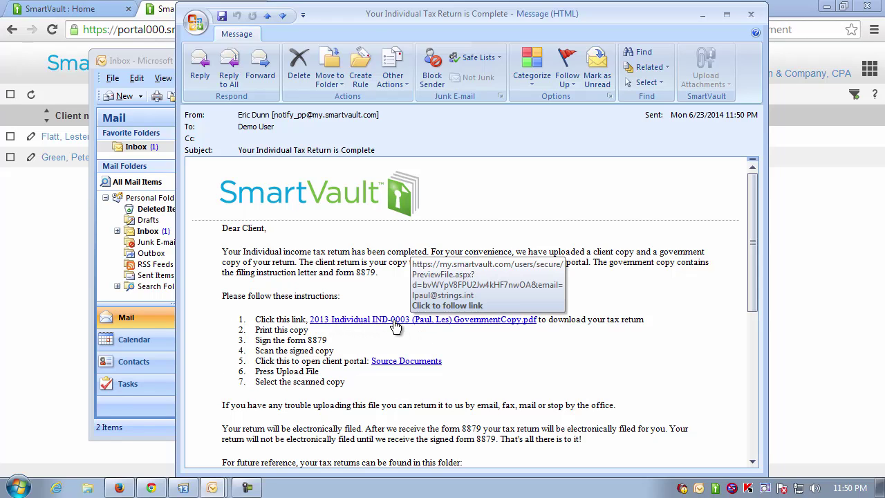
pyautogui.click(325, 320)
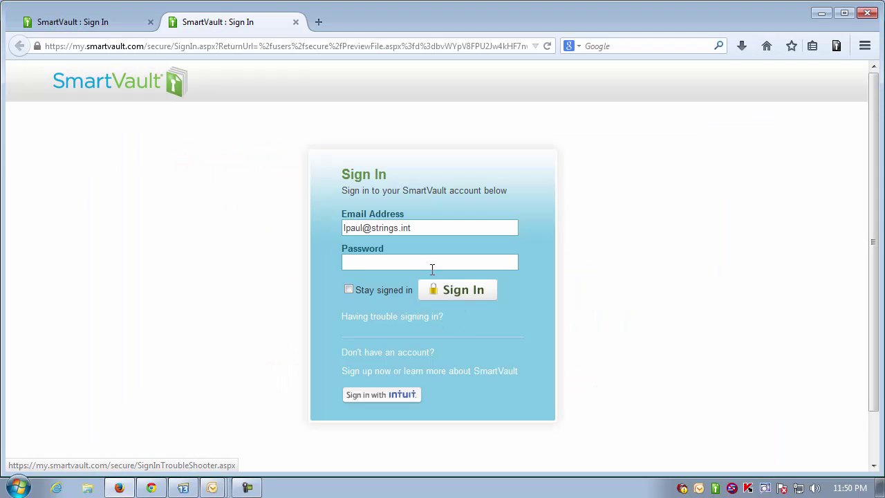
# Step: Sign in with the client's password, preview the 3-page government-copy PDF, then return to the engagement list
pyautogui.write('p********')
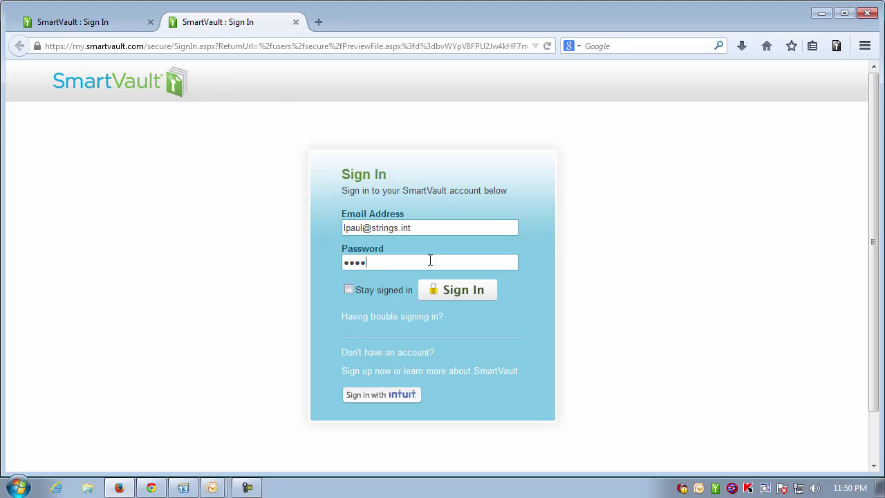
pyautogui.press('Return')
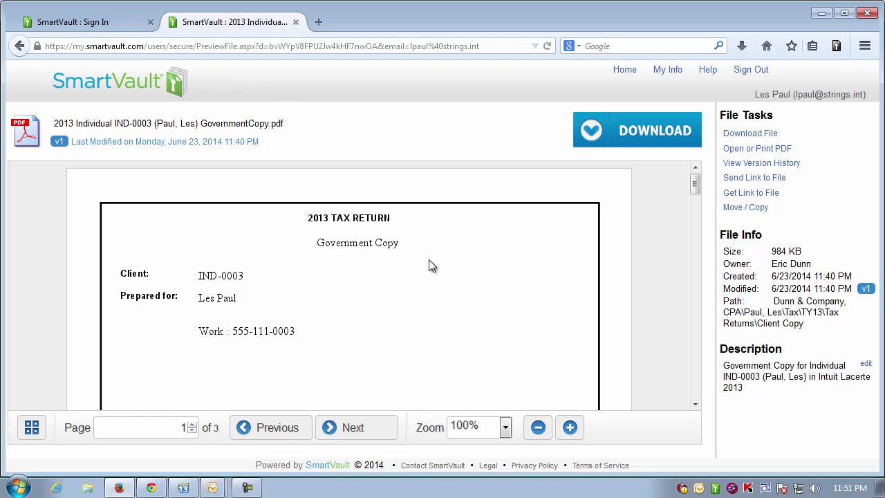
pyautogui.click(31, 428)
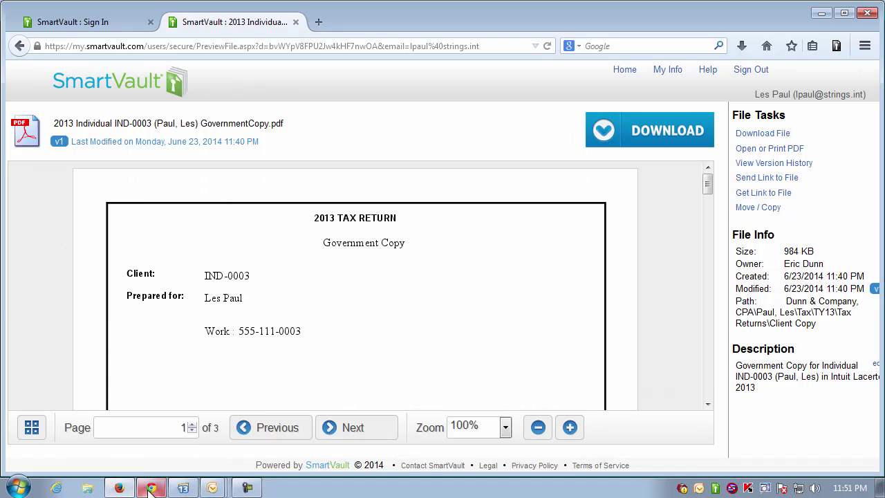
pyautogui.click(151, 488)
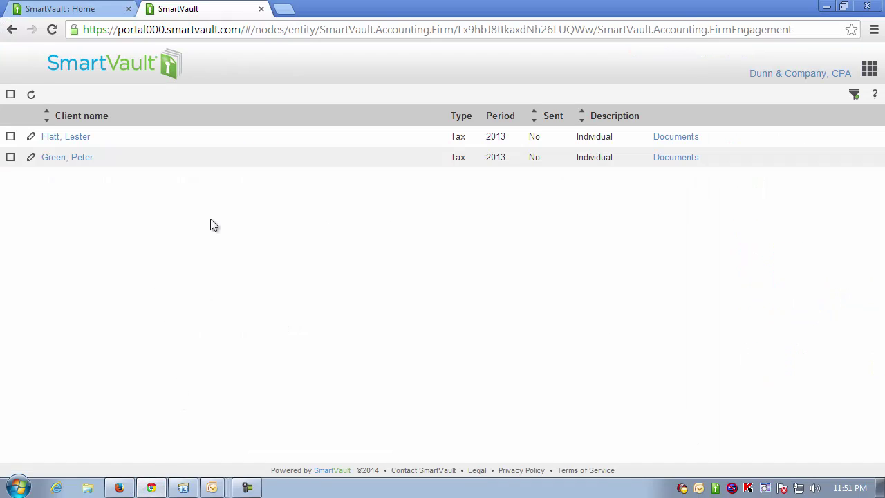
# Step: Select both remaining engagements and email each client the tax-return notice
pyautogui.click(10, 96)
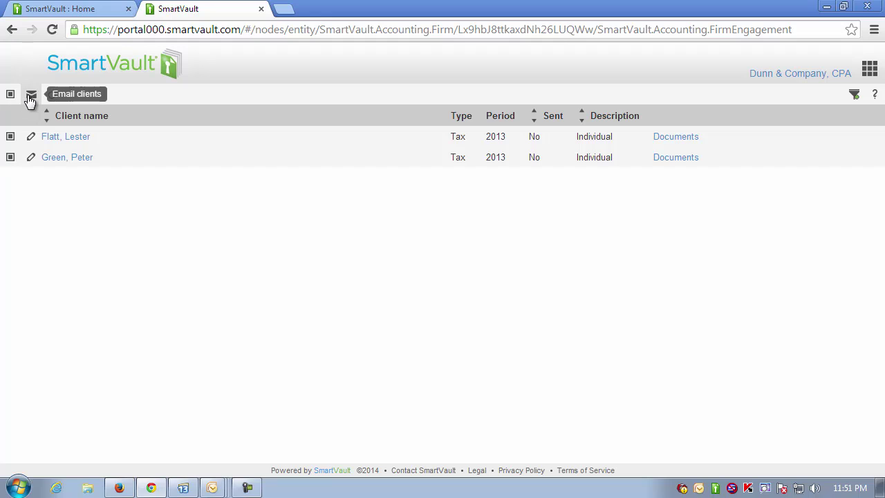
pyautogui.click(30, 95)
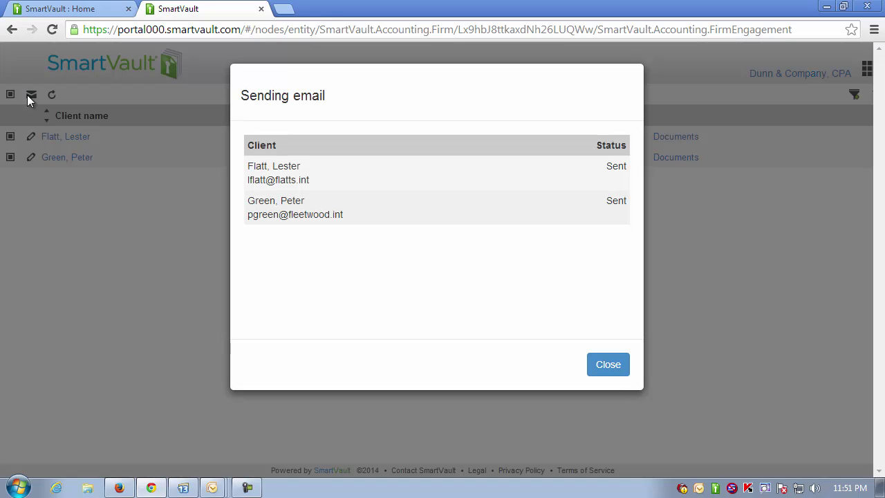